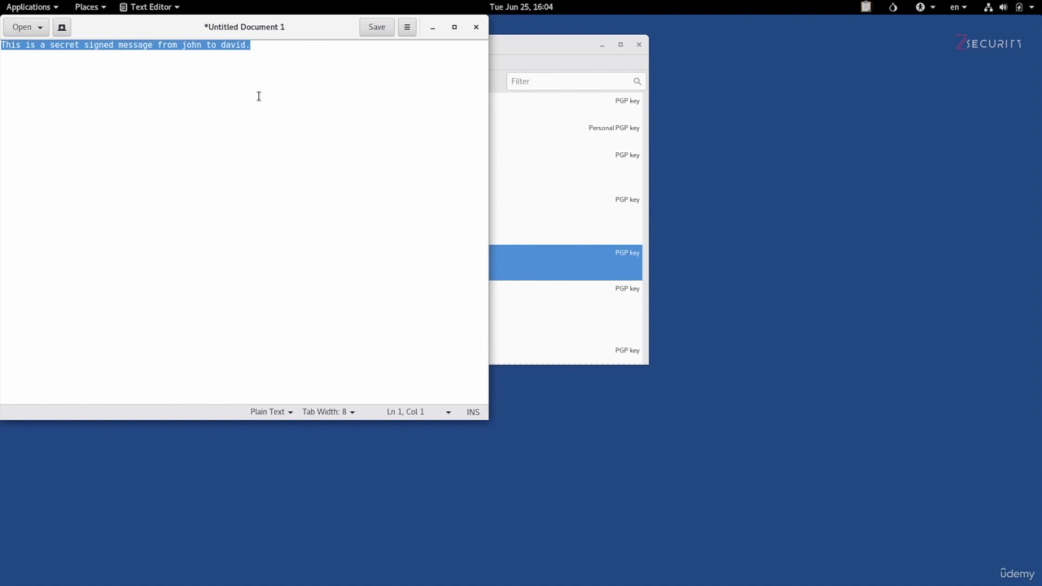
- Bring up the OpenPGP applet's clipboard menu from the top-bar icon
{"action": "left_click", "coordinate": [865, 8]}
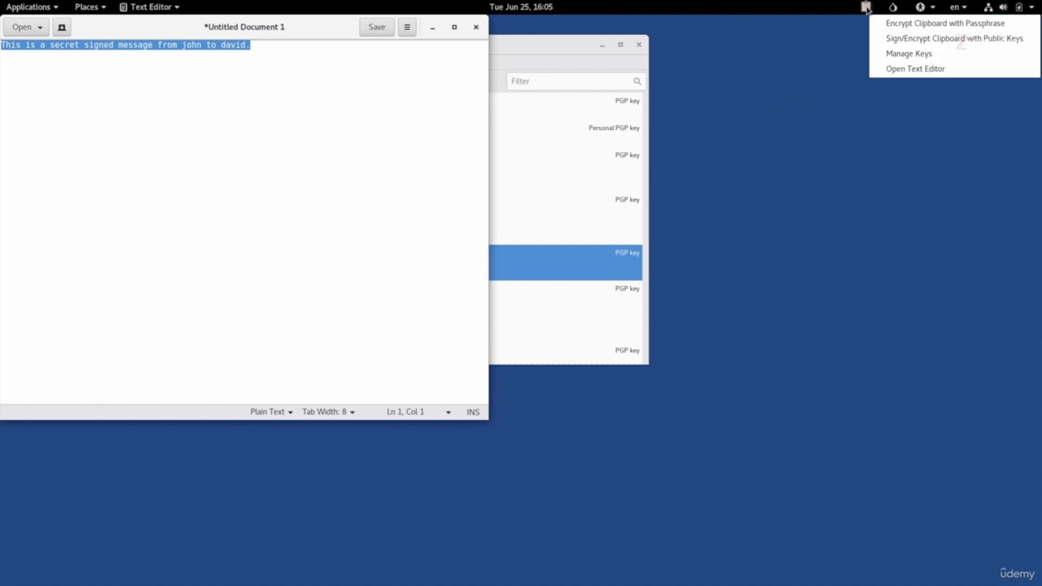
- Sign/Encrypt the clipboard to the recipient's public key, signing as the sender's own key
{"action": "left_click", "coordinate": [889, 39]}
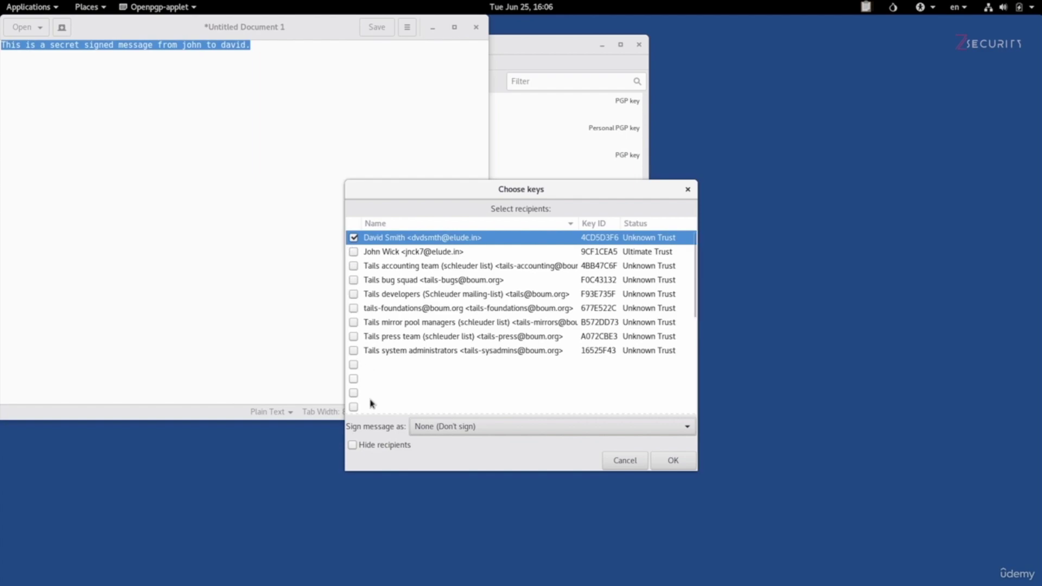
{"action": "left_click", "coordinate": [428, 429]}
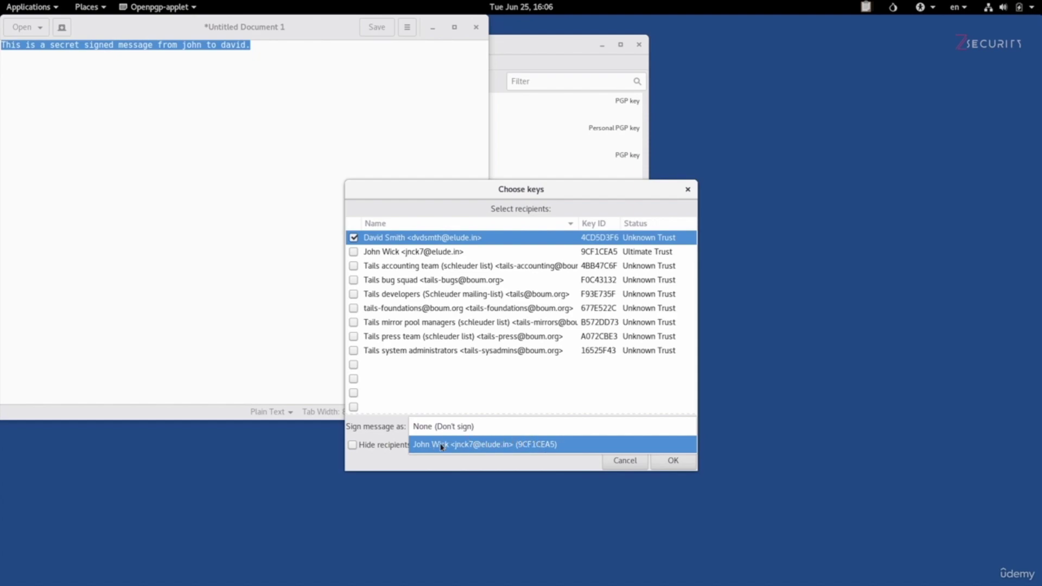
{"action": "left_click", "coordinate": [495, 445]}
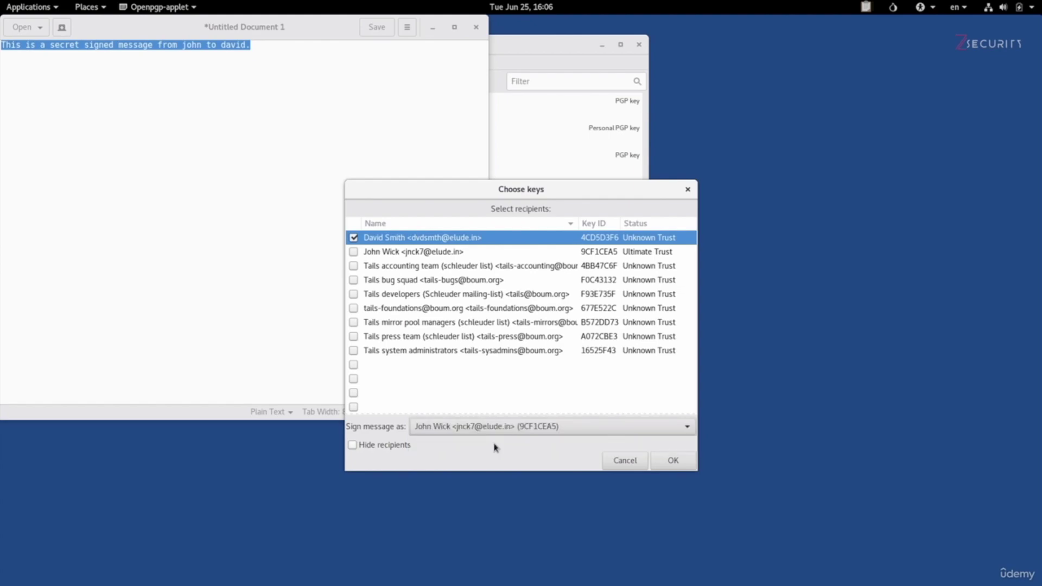
{"action": "left_click", "coordinate": [667, 461]}
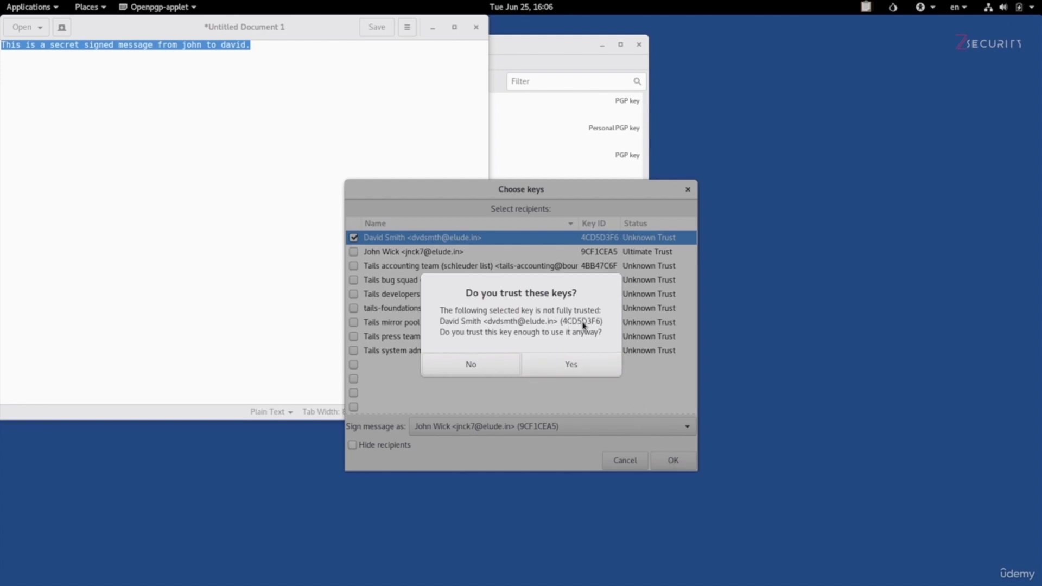
- Accept the untrusted recipient key and unlock the signing key with its passphrase
{"action": "left_click", "coordinate": [585, 368]}
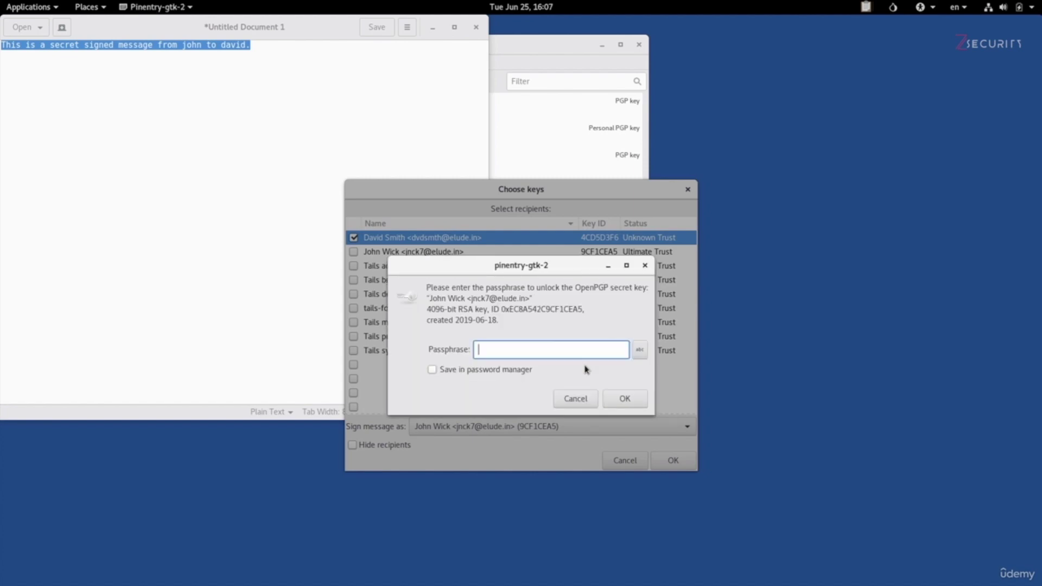
{"action": "type", "text": "•••••••••••••••••"}
{"action": "left_click", "coordinate": [622, 399]}
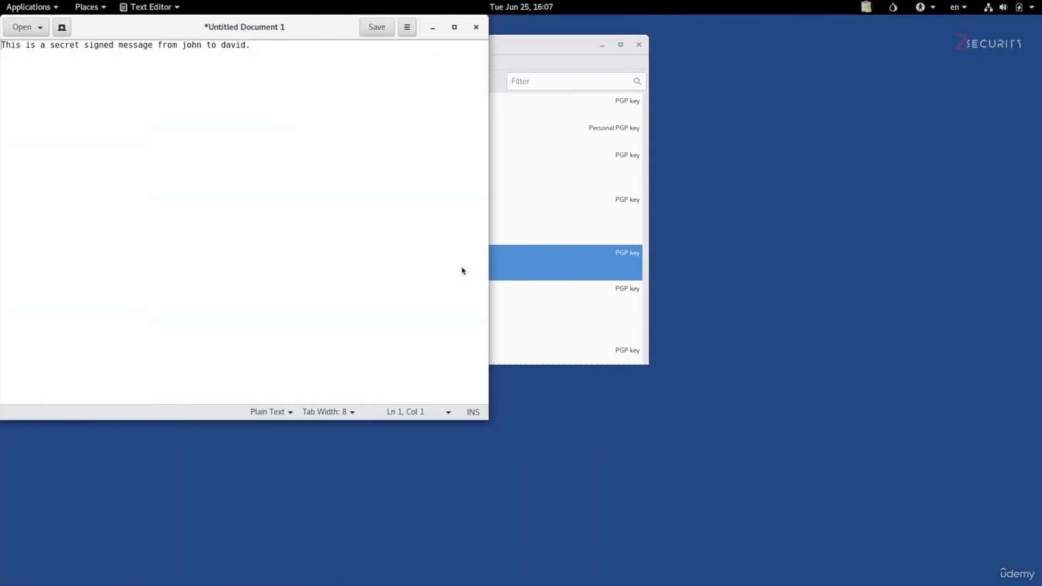
- Paste the encrypted PGP message block below the original sentence in the document
{"action": "left_click", "coordinate": [286, 199]}
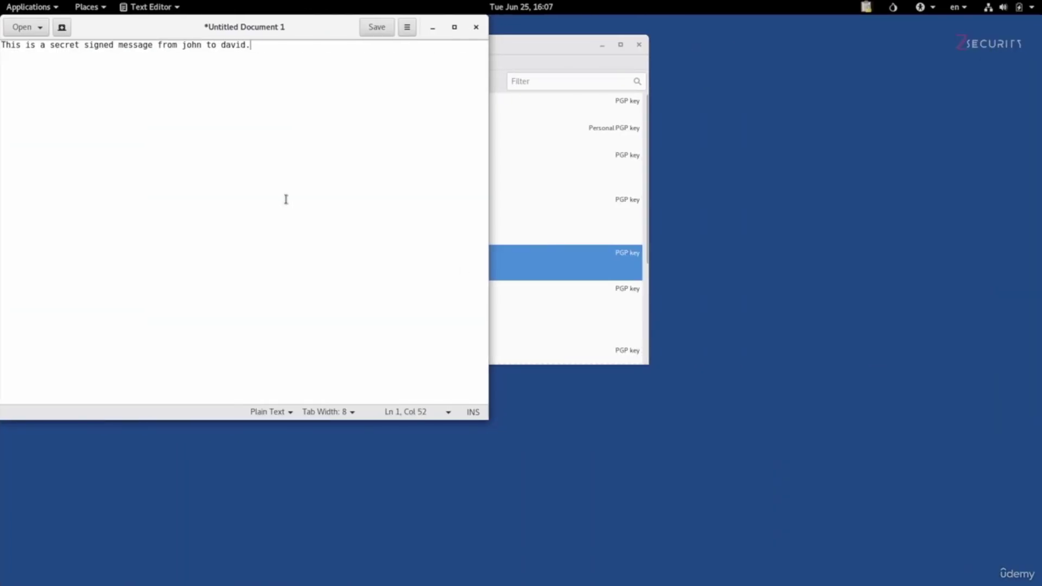
{"action": "key", "text": "Return"}
{"action": "key", "text": "Return"}
{"action": "right_click", "coordinate": [286, 199]}
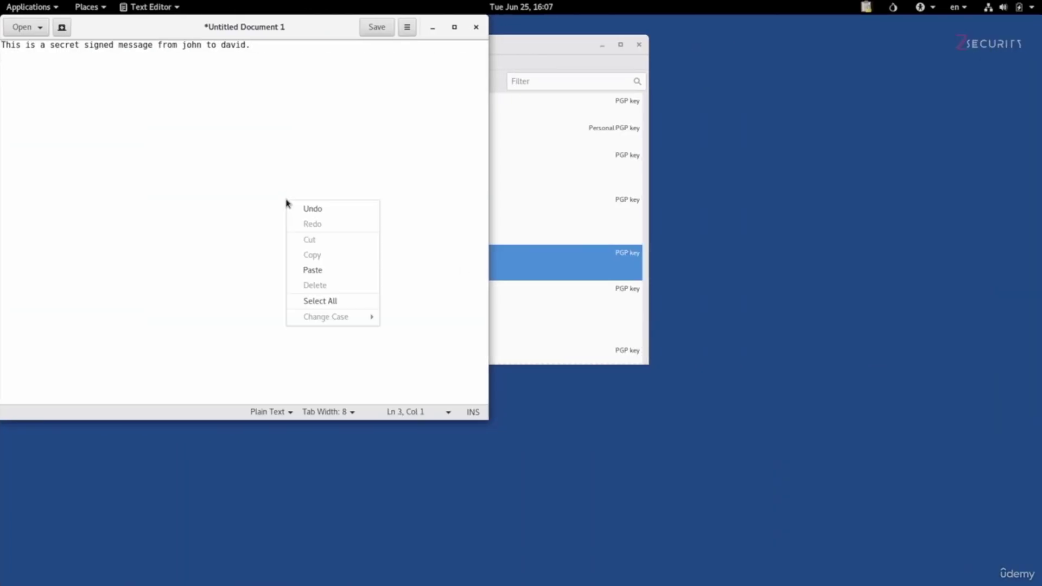
{"action": "left_click", "coordinate": [332, 270]}
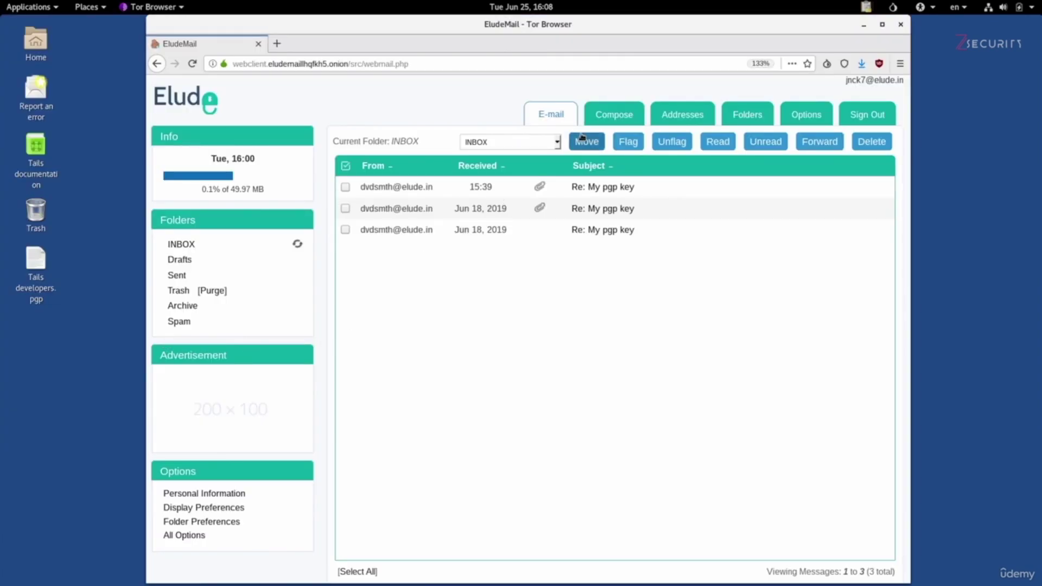
- Send a new email to the recipient's address with the pasted PGP block as its body
{"action": "left_click", "coordinate": [602, 115]}
{"action": "left_click", "coordinate": [494, 180]}
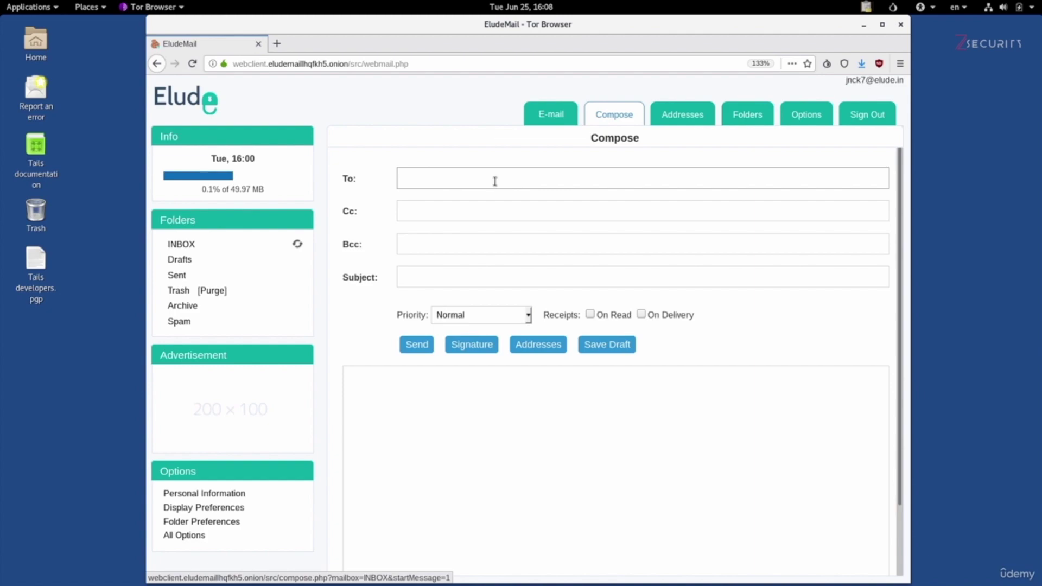
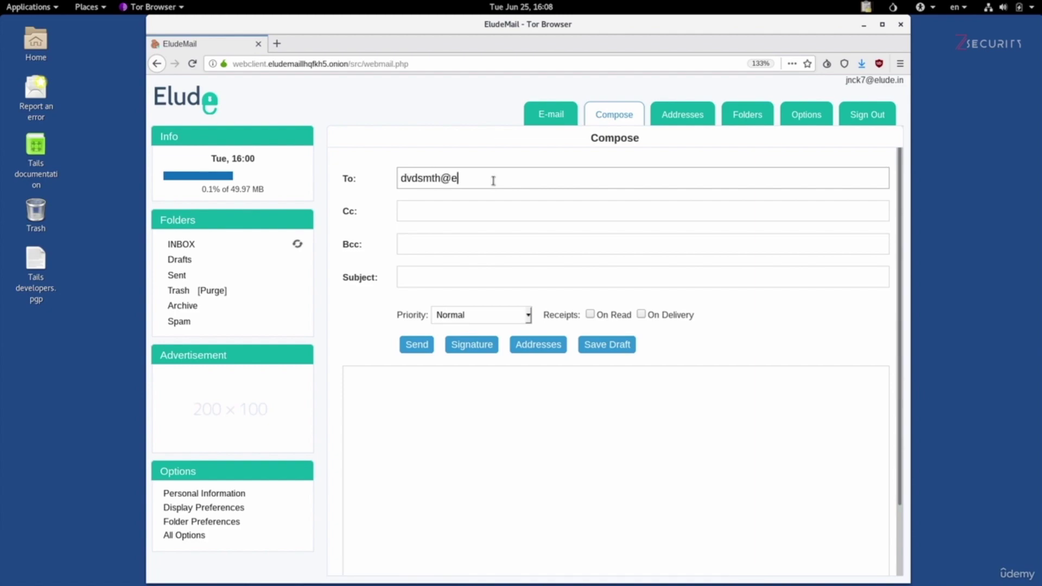
{"action": "left_click", "coordinate": [440, 462]}
{"action": "key", "text": "ctrl+v"}
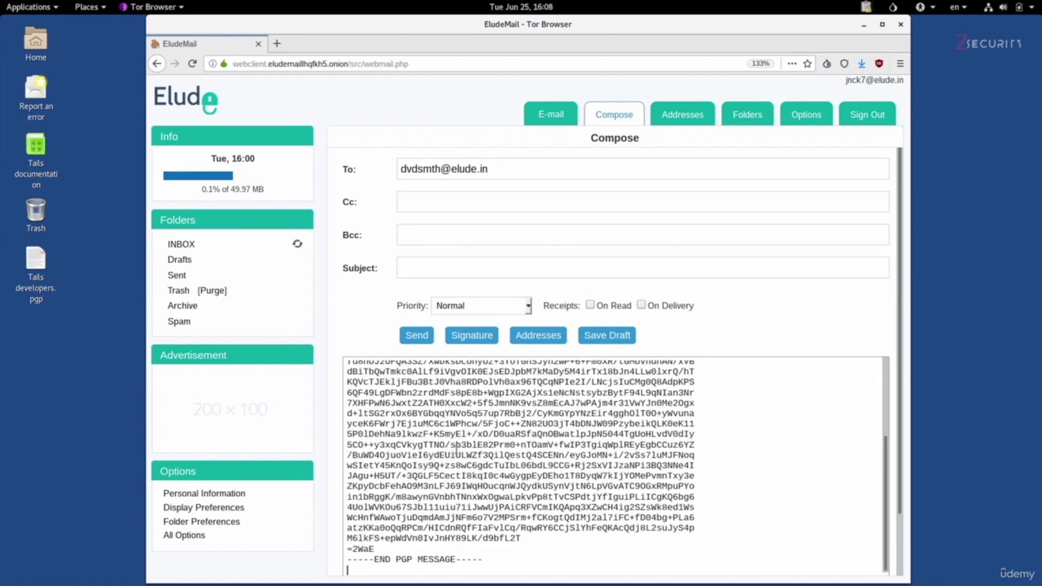
{"action": "left_click", "coordinate": [416, 335]}
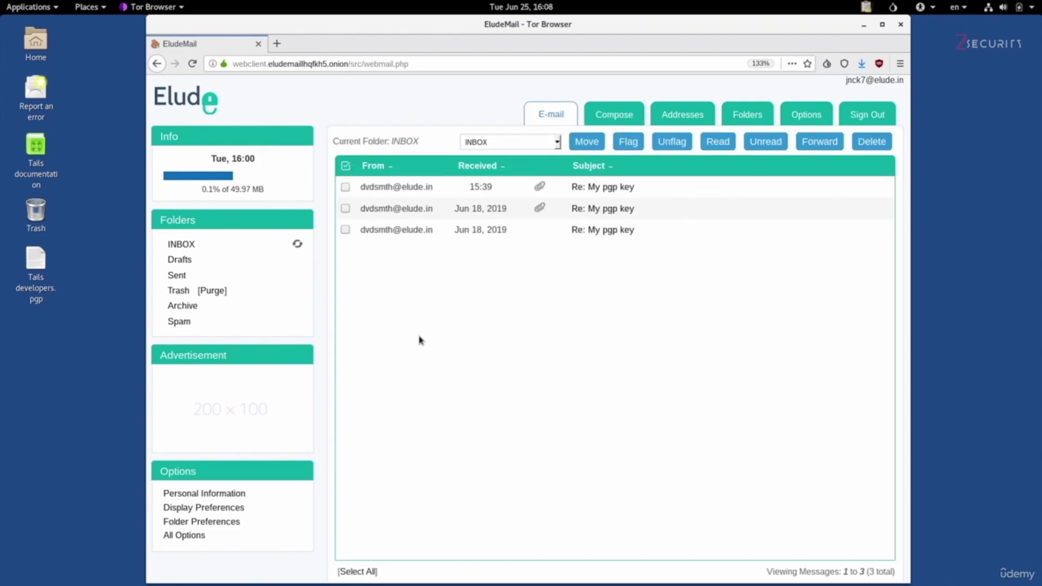
{"action": "key", "text": "ctrl+Right"}
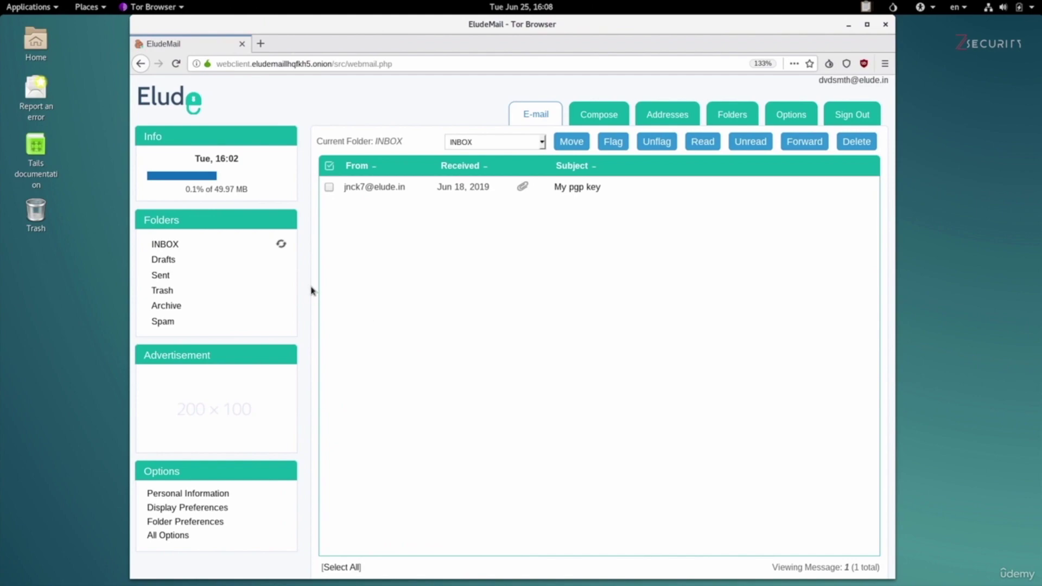
- Open the new '(no subject)' email in the recipient's inbox and copy its whole PGP block
{"action": "left_click", "coordinate": [281, 244]}
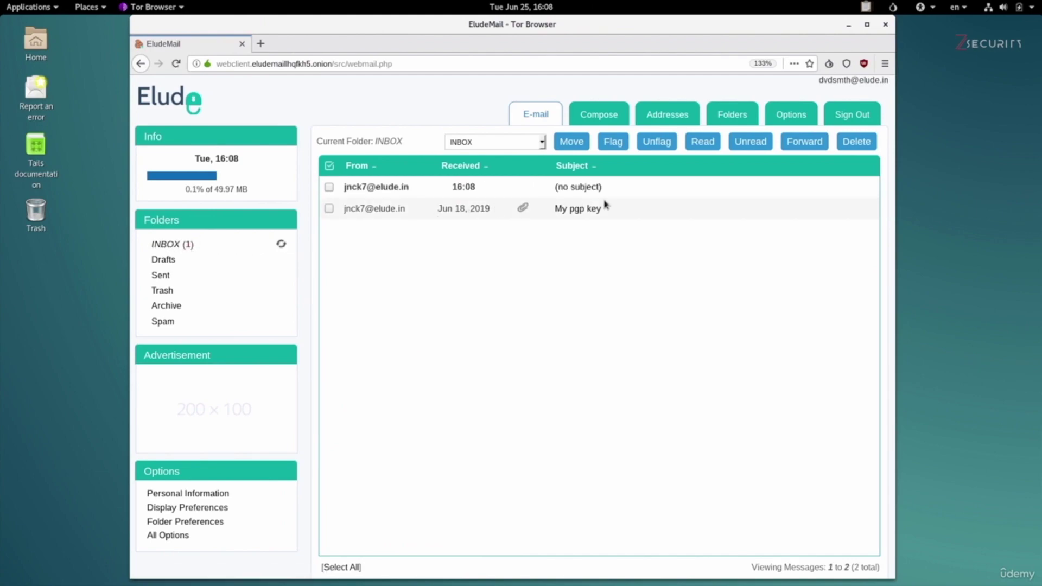
{"action": "left_click", "coordinate": [591, 190]}
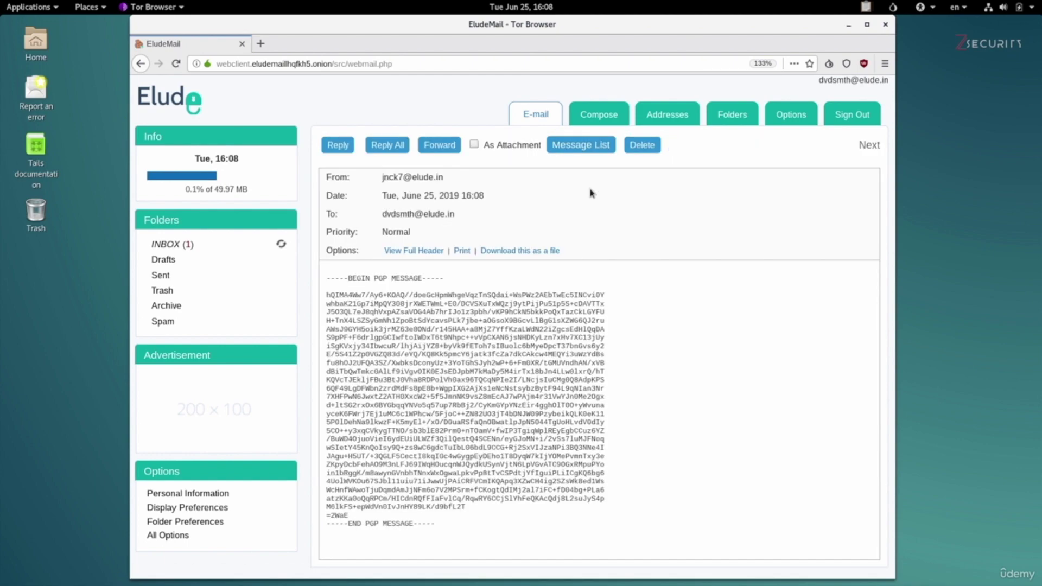
{"action": "left_click_drag", "start_coordinate": [444, 523], "coordinate": [314, 282]}
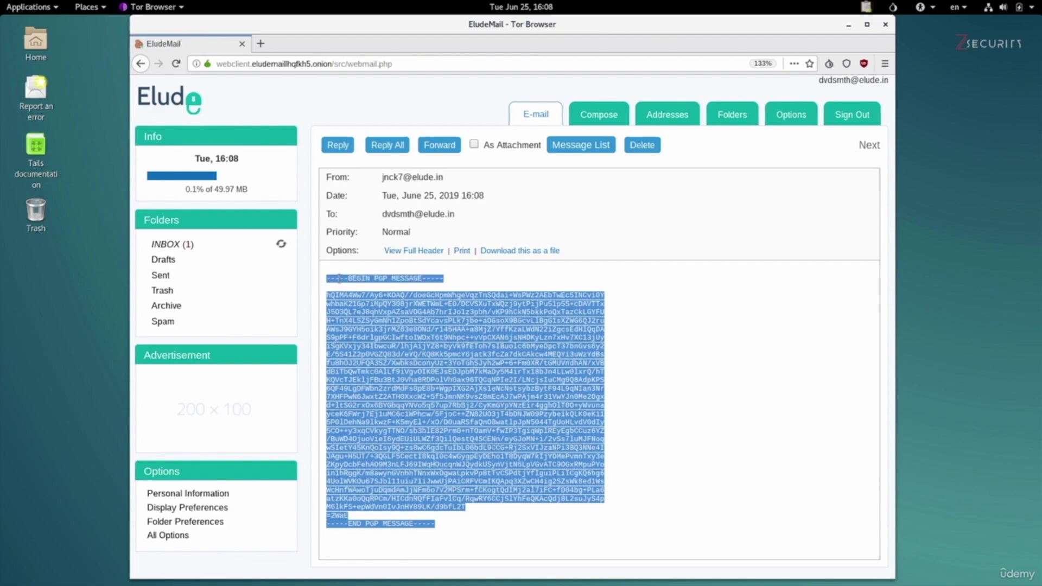
{"action": "right_click", "coordinate": [351, 277]}
{"action": "left_click", "coordinate": [371, 284]}
{"action": "left_click", "coordinate": [866, 10]}
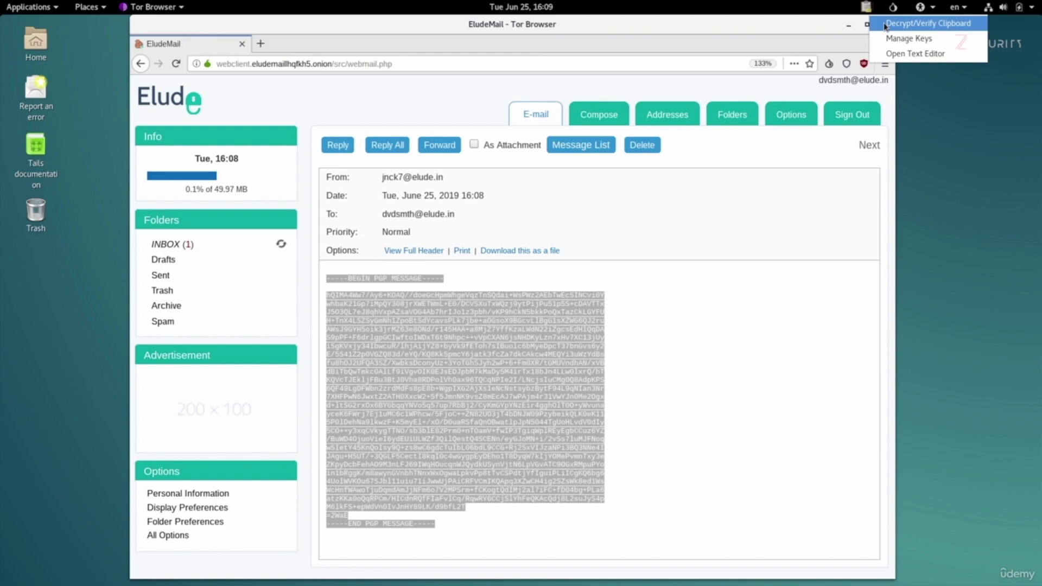
- Decrypt/Verify the clipboard using the recipient's secret key passphrase
{"action": "left_click", "coordinate": [917, 23]}
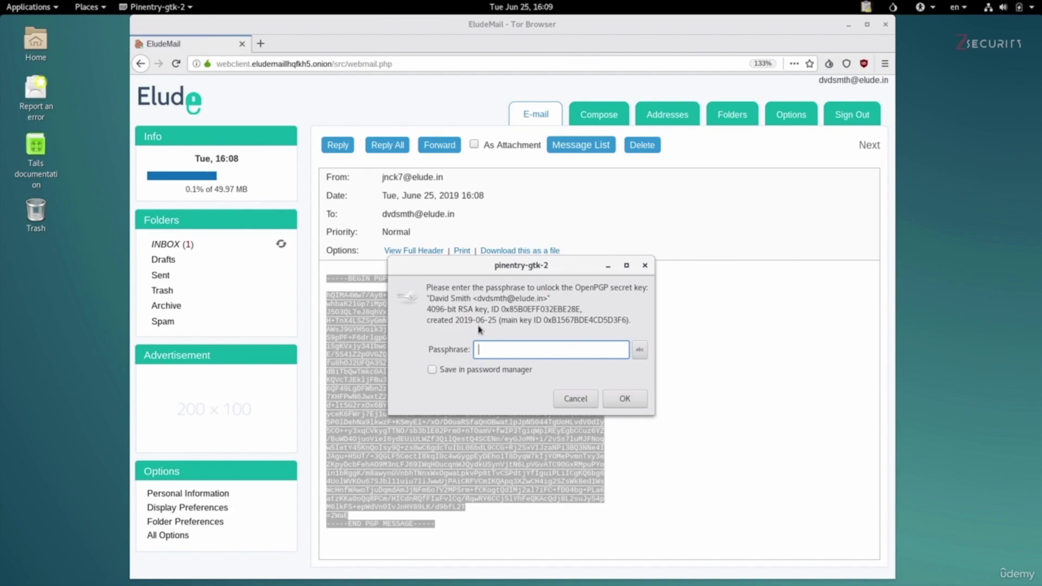
{"action": "type", "text": "*****************"}
{"action": "key", "text": "Return"}
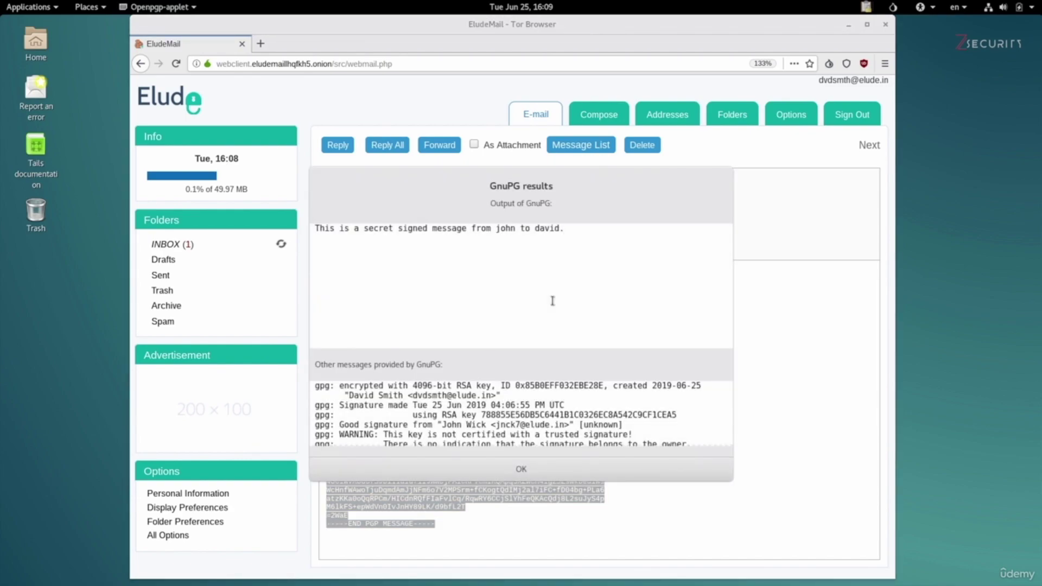
{"action": "left_click_drag", "start_coordinate": [315, 229], "coordinate": [573, 229]}
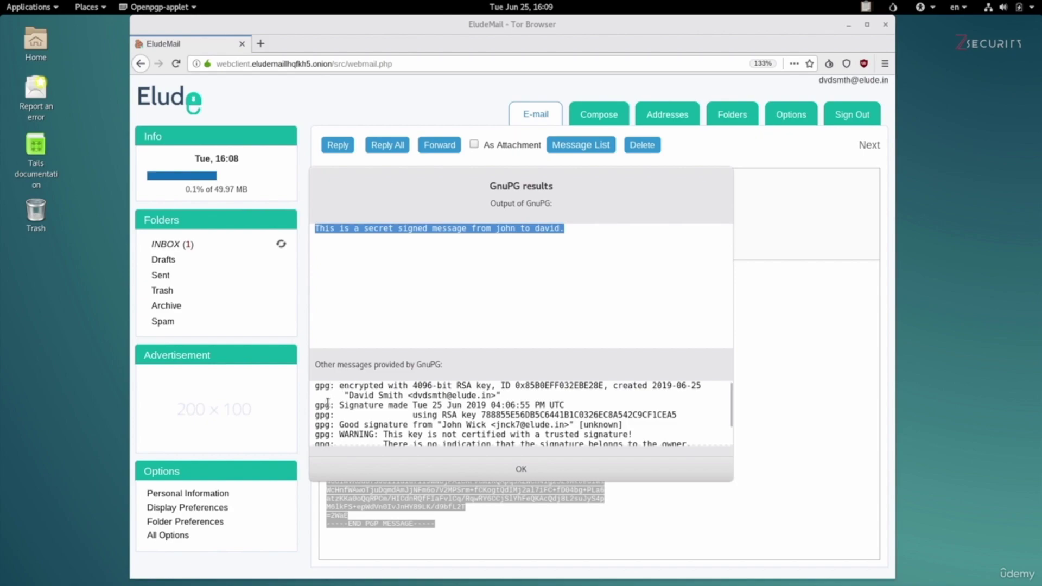
{"action": "left_click_drag", "start_coordinate": [334, 424], "coordinate": [631, 424]}
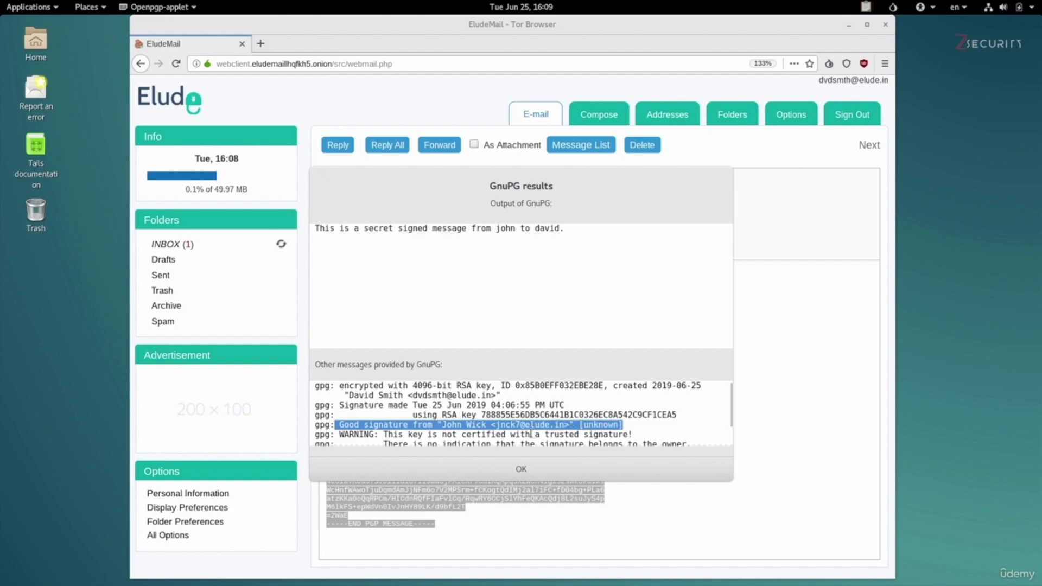
{"action": "left_click_drag", "start_coordinate": [496, 386], "coordinate": [603, 385]}
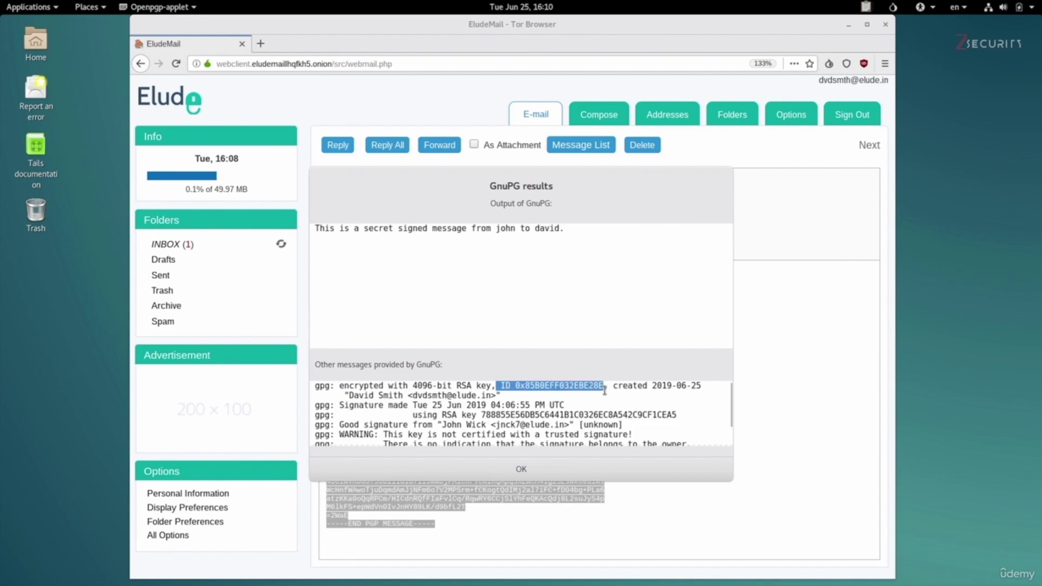
{"action": "left_click_drag", "start_coordinate": [477, 416], "coordinate": [676, 419]}
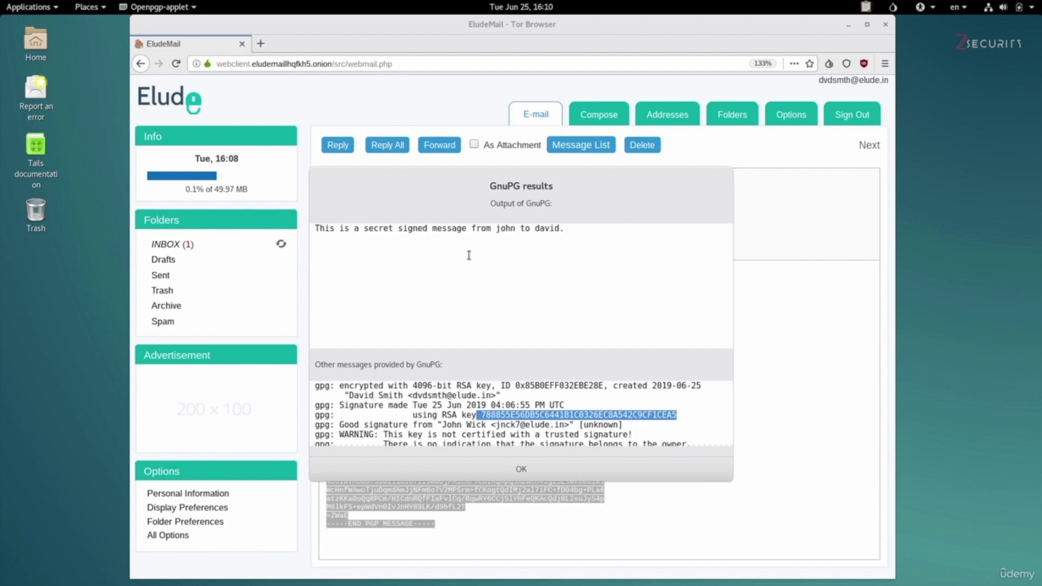
{"action": "left_click_drag", "start_coordinate": [326, 425], "coordinate": [636, 422]}
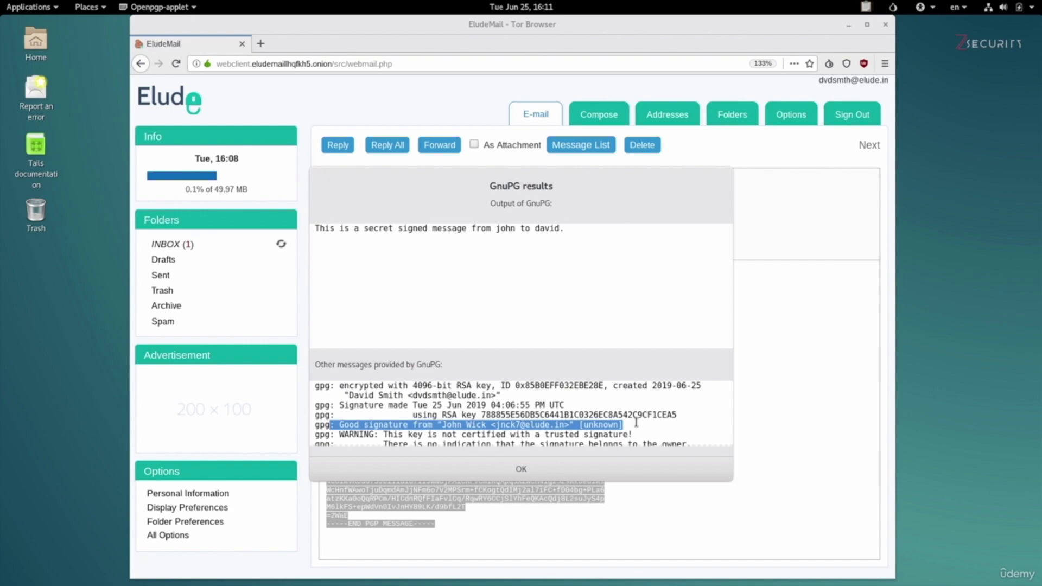
{"action": "left_click", "coordinate": [381, 435]}
{"action": "mouse_move", "coordinate": [381, 434]}
{"action": "left_mouse_down"}
{"action": "mouse_move", "coordinate": [463, 425]}
{"action": "mouse_move", "coordinate": [632, 433]}
{"action": "left_mouse_up"}
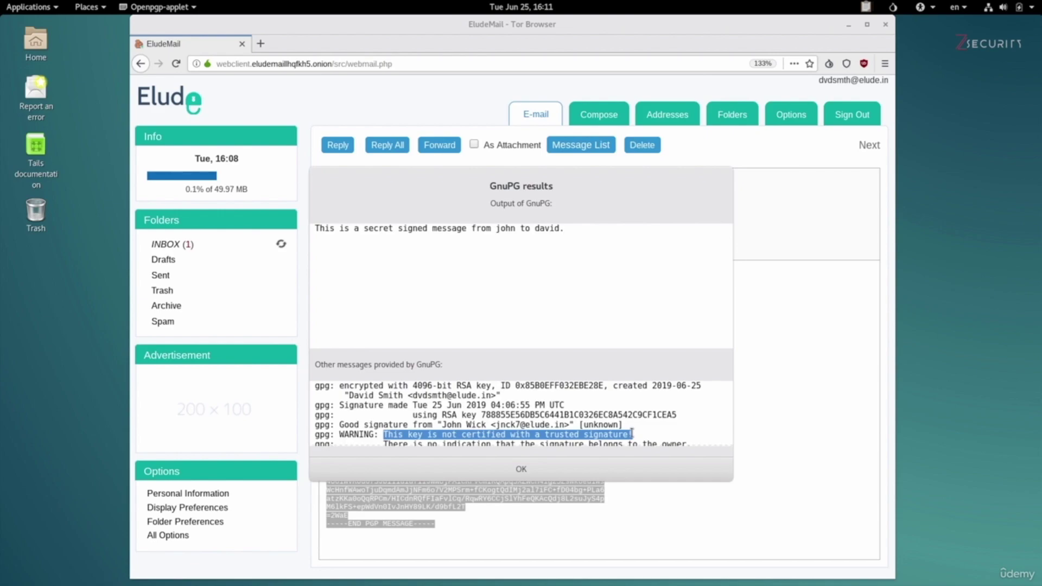
{"action": "left_click_drag", "start_coordinate": [332, 423], "coordinate": [628, 420]}
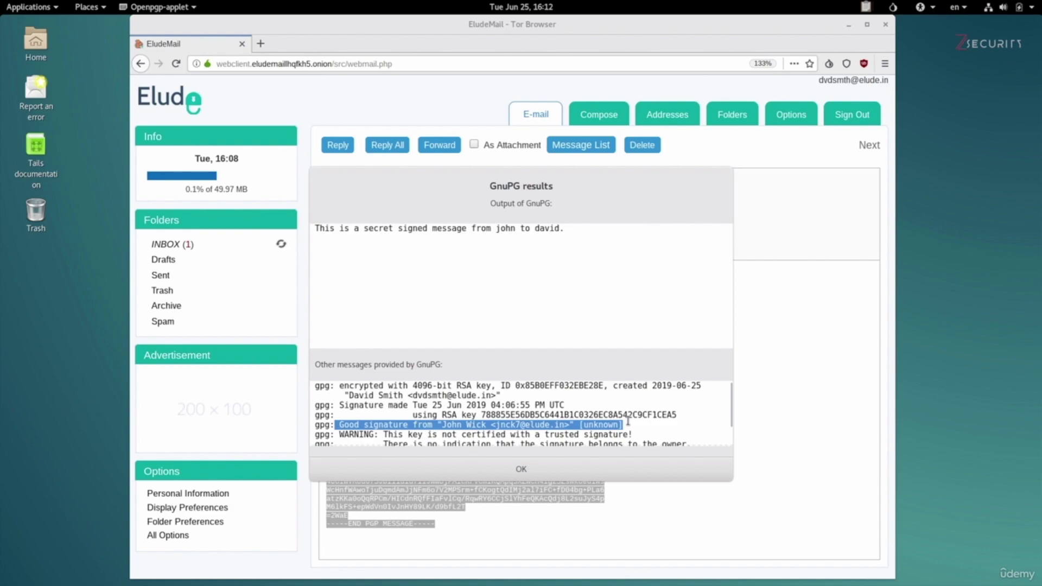